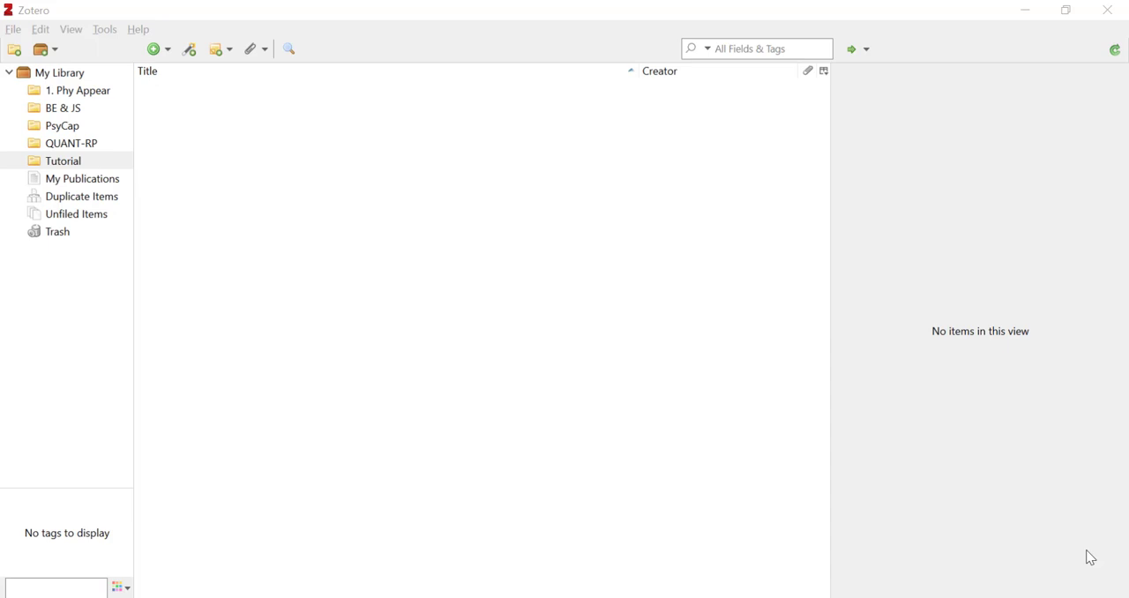
- View the Zotero Downloads page in Firefox and the Zotero Connector entry on Chrome's Extensions page
{"action": "left_click", "coordinate": [485, 17]}
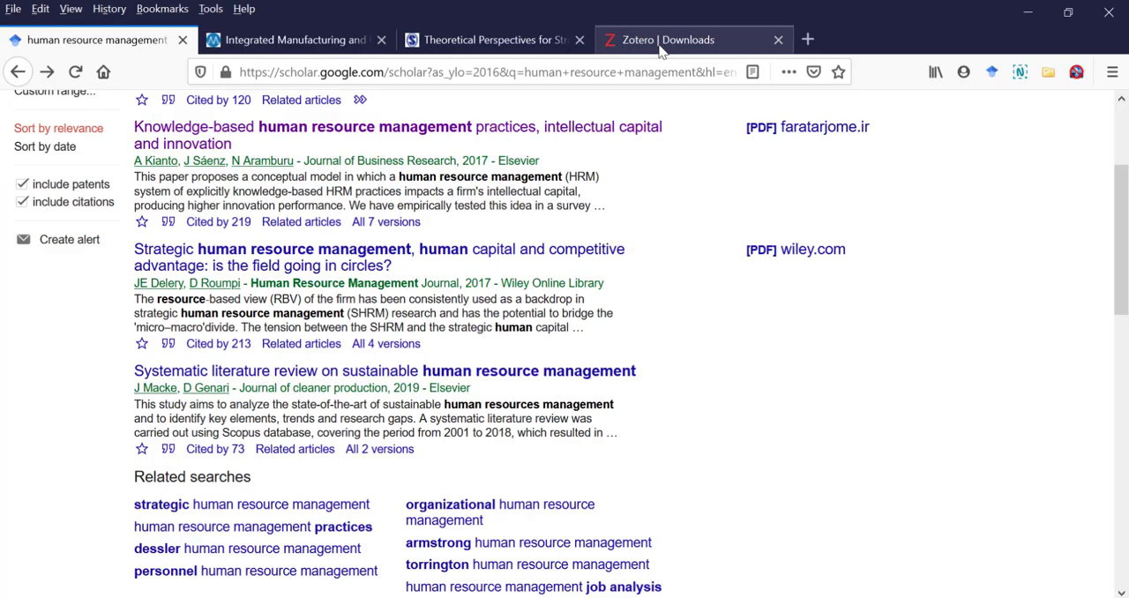
{"action": "left_click", "coordinate": [661, 44]}
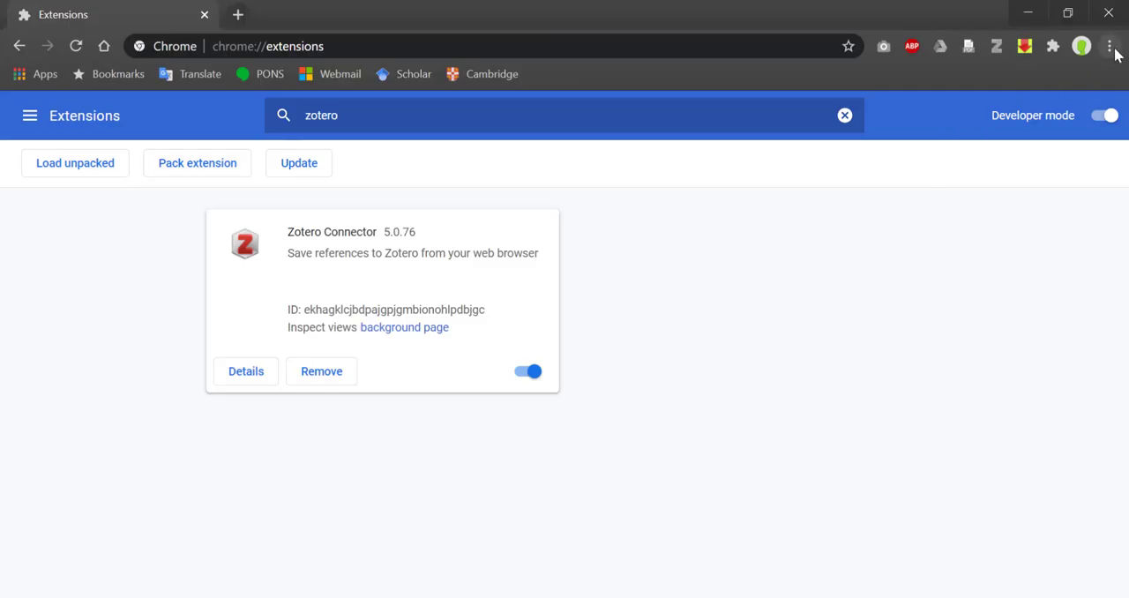
{"action": "left_click", "coordinate": [1109, 47]}
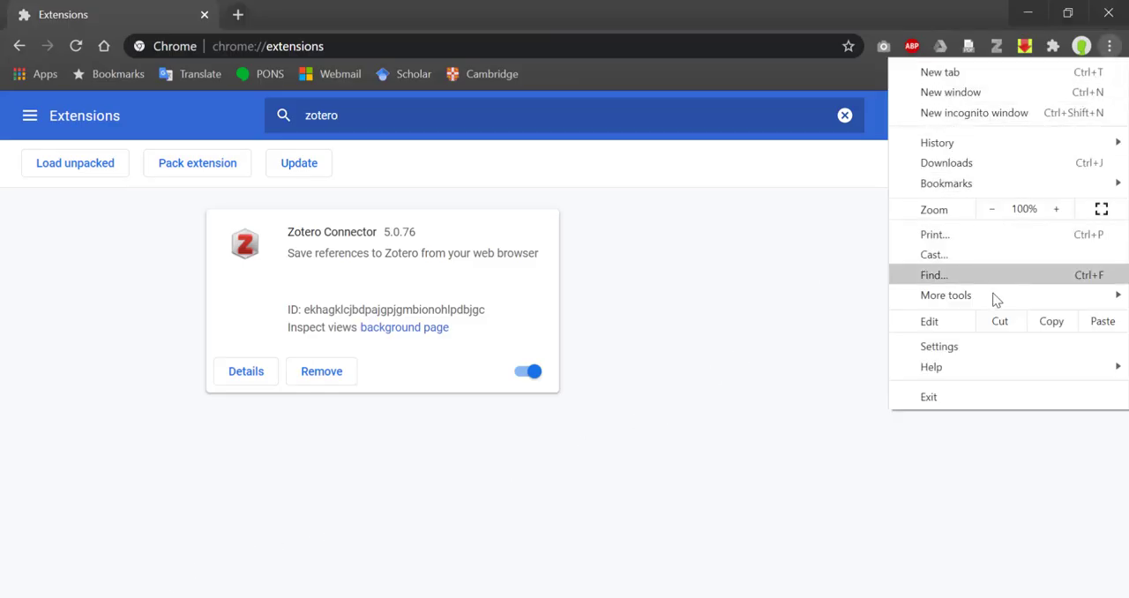
{"action": "mouse_move", "coordinate": [994, 297]}
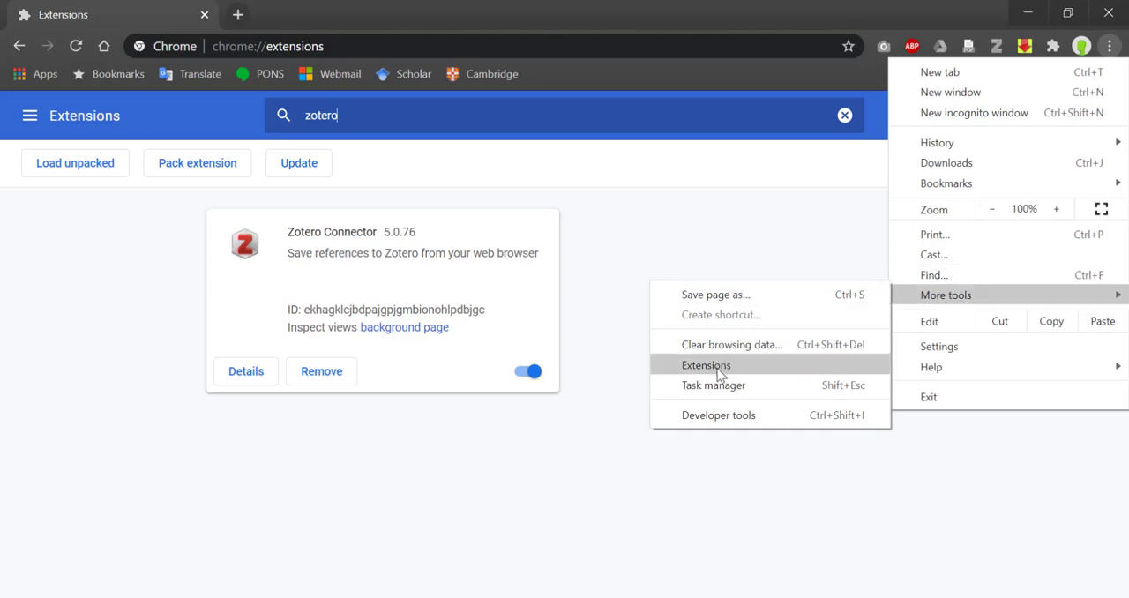
{"action": "left_click", "coordinate": [617, 112]}
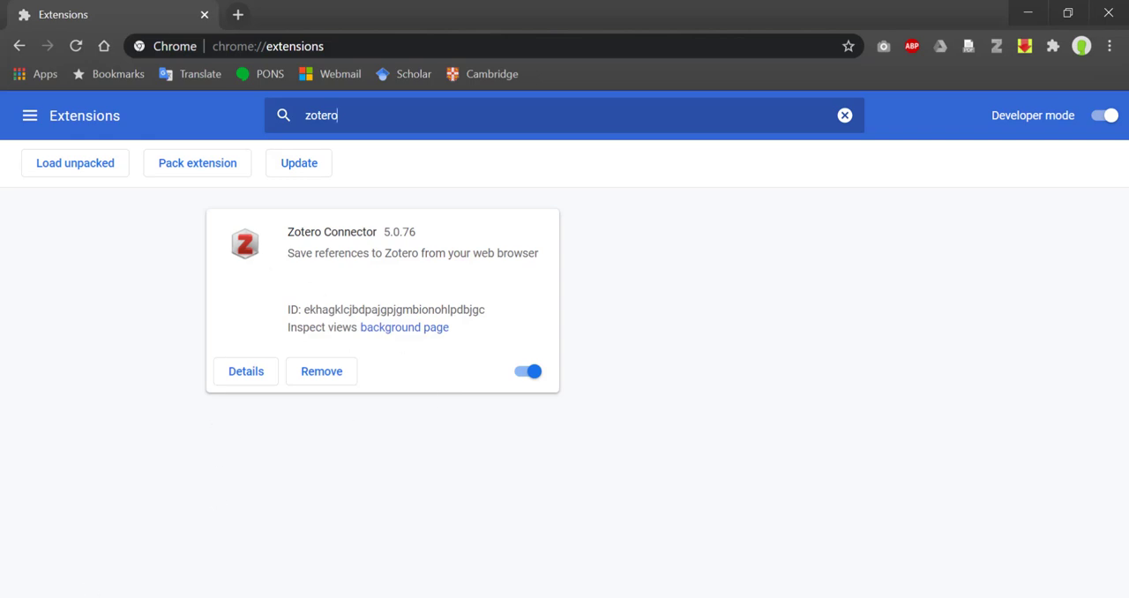
- Save the Academy of Management article from Firefox to Zotero's Tutorial collection with Zotero Connector and review its record in Zotero
{"action": "left_click", "coordinate": [157, 597]}
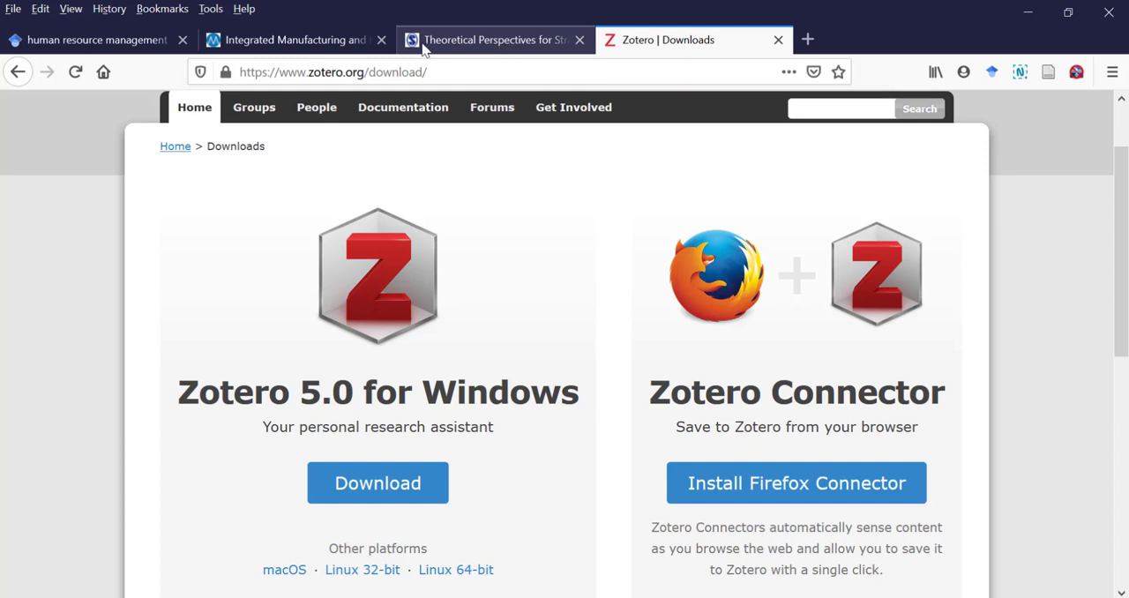
{"action": "left_click", "coordinate": [276, 41]}
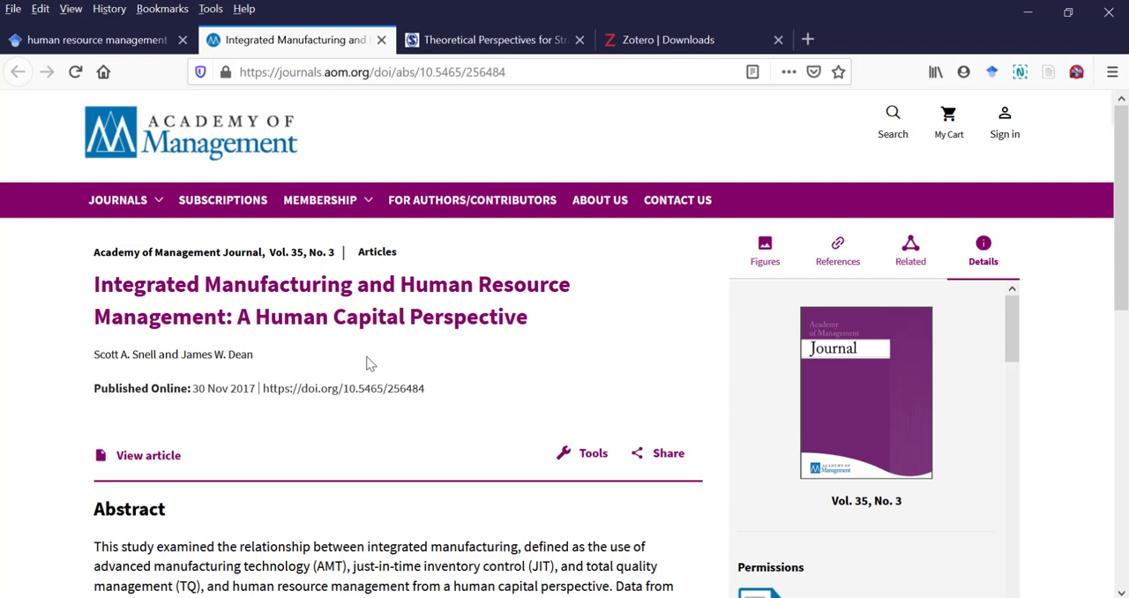
{"action": "left_click", "coordinate": [1048, 79]}
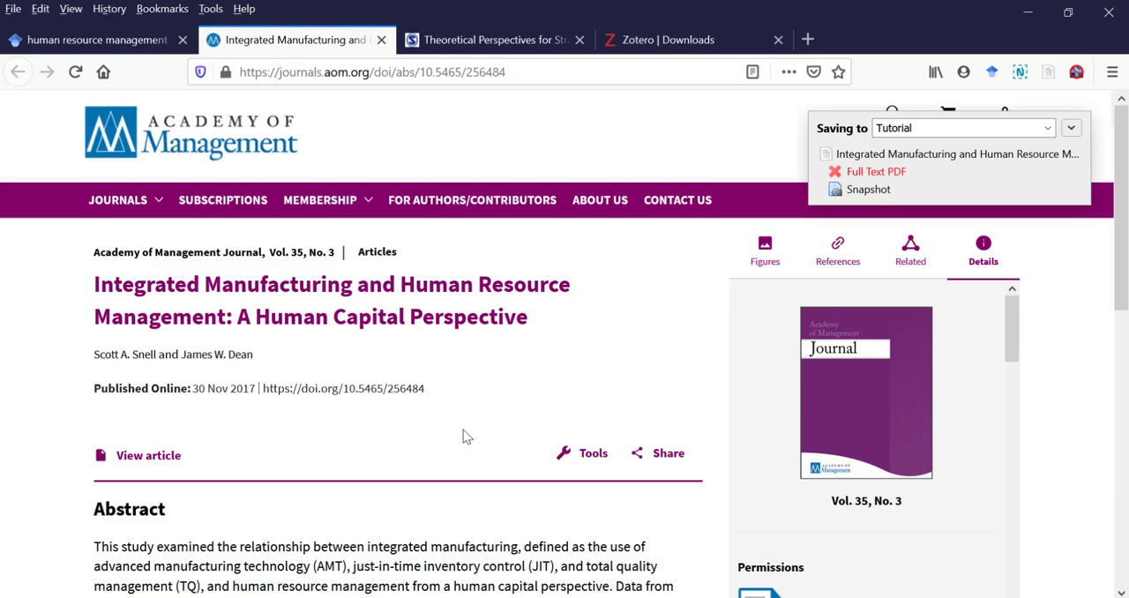
{"action": "left_click", "coordinate": [547, 597]}
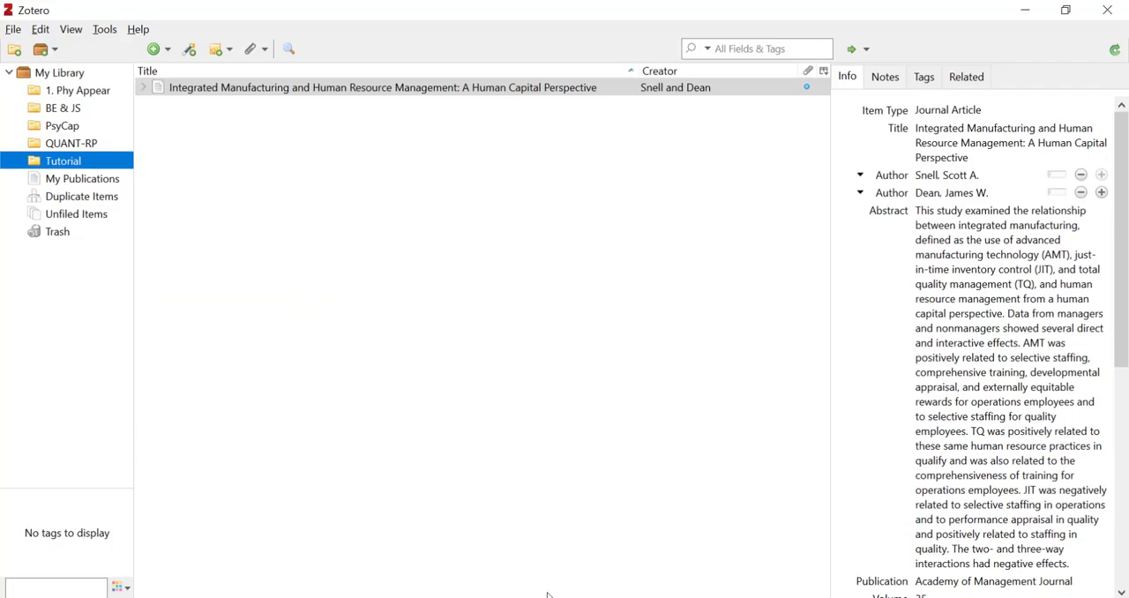
{"action": "left_click", "coordinate": [386, 151]}
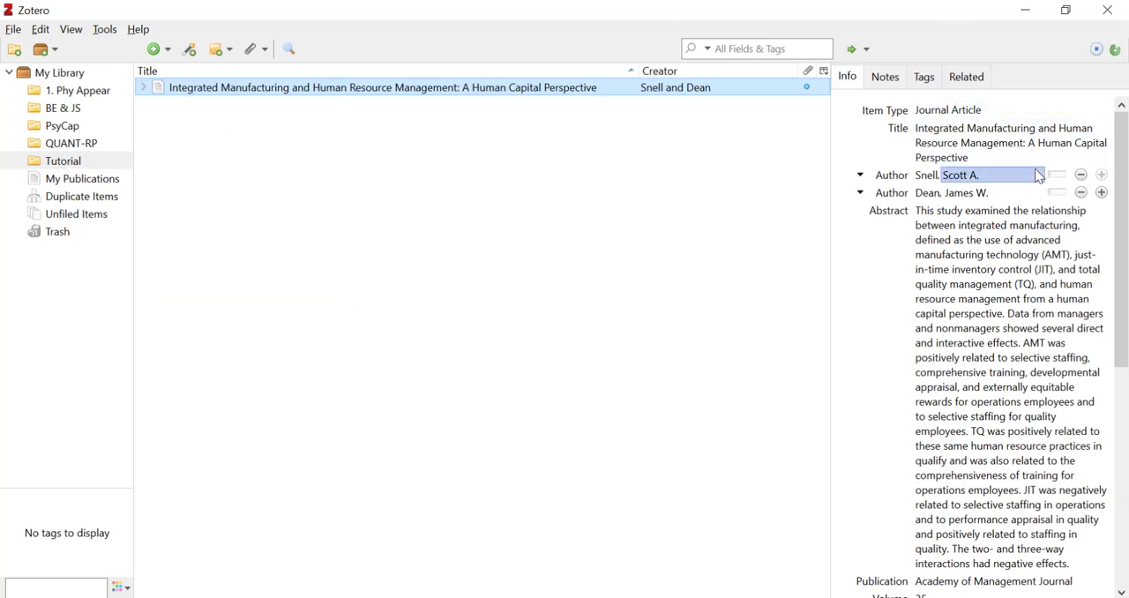
{"action": "mouse_move", "coordinate": [1122, 150]}
{"action": "left_mouse_down"}
{"action": "mouse_move", "coordinate": [1120, 346]}
{"action": "mouse_move", "coordinate": [1101, 144]}
{"action": "left_mouse_up"}
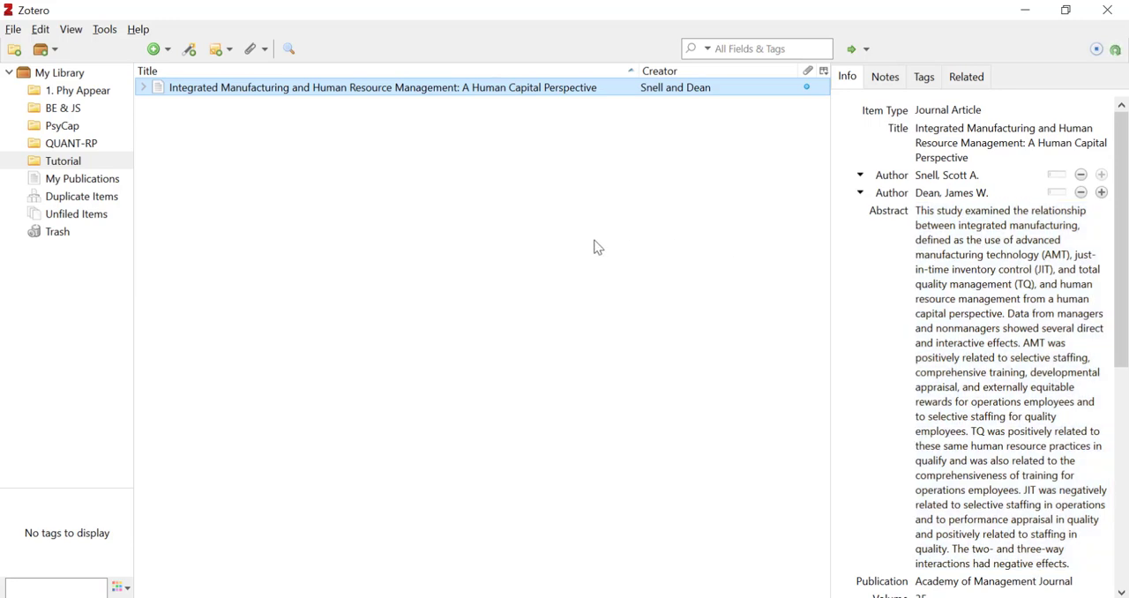
- Copy the DOI link of "Theoretical Perspectives for Strategic Human Resource Management" from its SAGE Journals page in Firefox
{"action": "key", "text": "alt+Tab"}
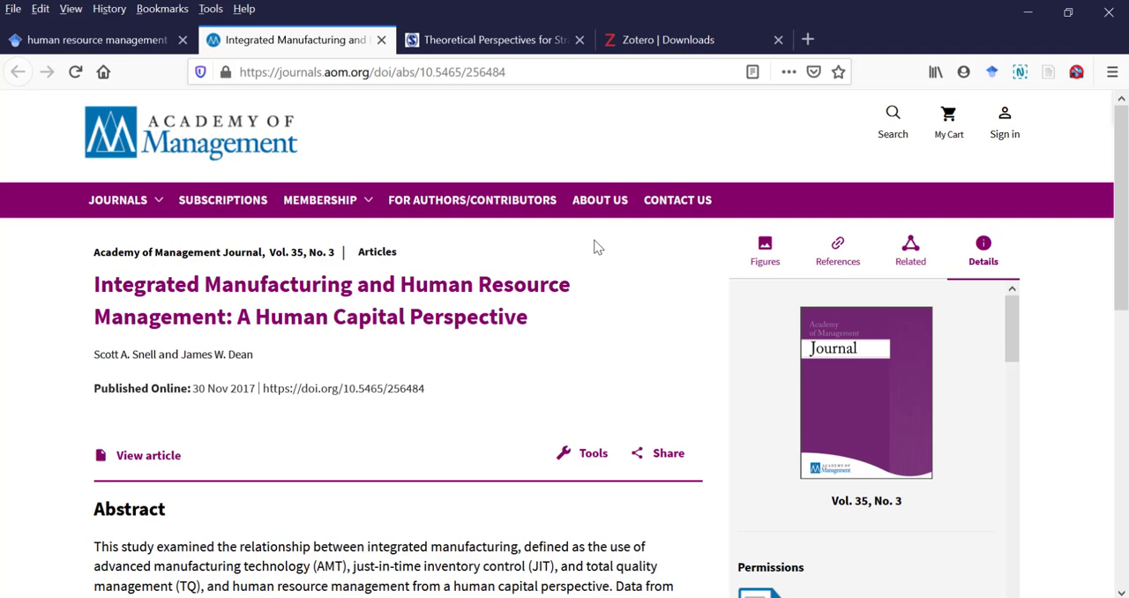
{"action": "left_click", "coordinate": [431, 44]}
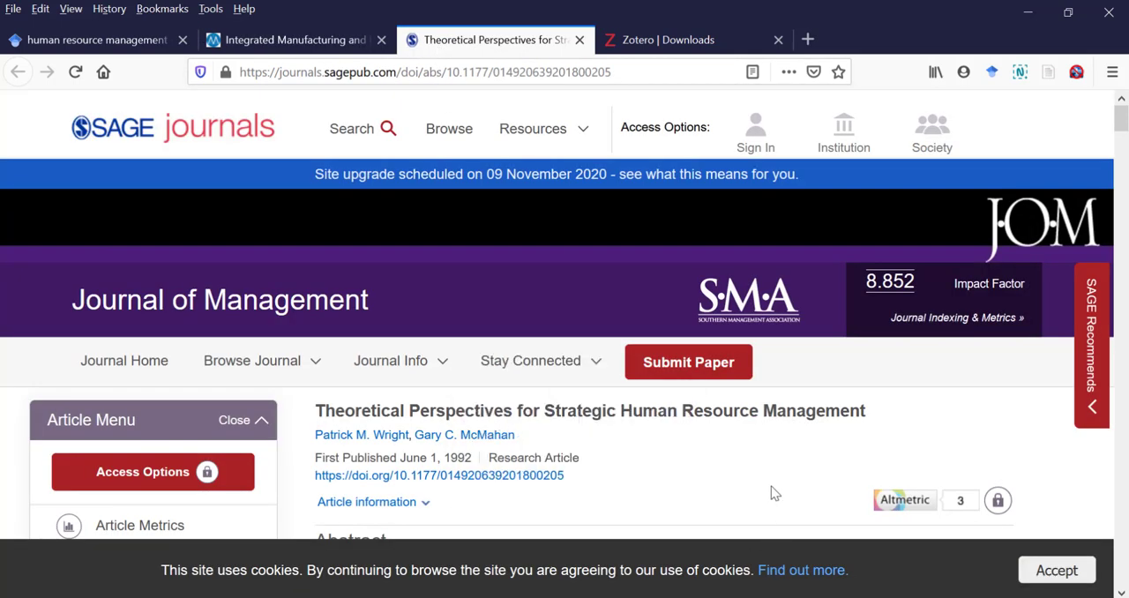
{"action": "scroll", "coordinate": [742, 455], "scroll_direction": "down", "scroll_amount": 2}
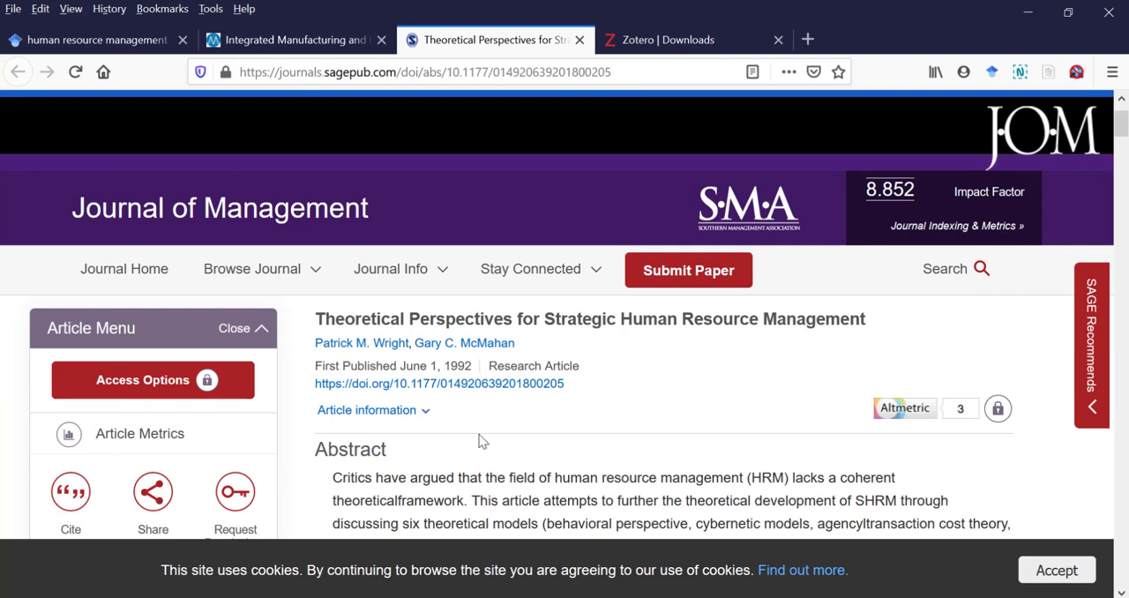
{"action": "mouse_move", "coordinate": [308, 392]}
{"action": "left_mouse_down"}
{"action": "mouse_move", "coordinate": [380, 410]}
{"action": "mouse_move", "coordinate": [375, 385]}
{"action": "mouse_move", "coordinate": [429, 407]}
{"action": "mouse_move", "coordinate": [604, 392]}
{"action": "mouse_move", "coordinate": [581, 380]}
{"action": "mouse_move", "coordinate": [516, 401]}
{"action": "mouse_move", "coordinate": [503, 385]}
{"action": "mouse_move", "coordinate": [435, 369]}
{"action": "mouse_move", "coordinate": [316, 394]}
{"action": "left_mouse_up"}
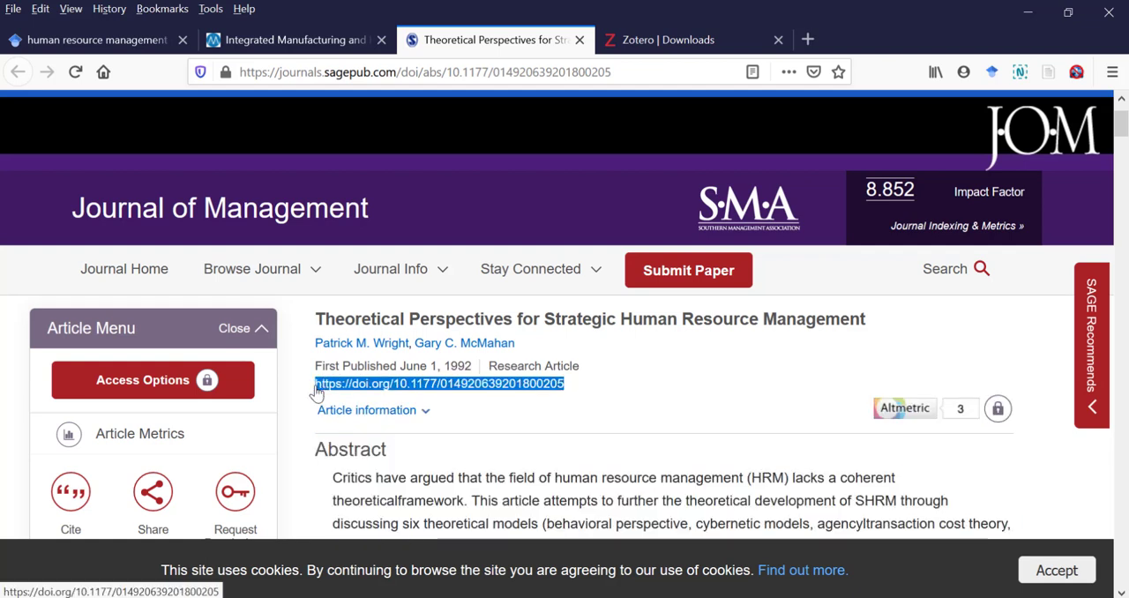
{"action": "left_click_drag", "start_coordinate": [316, 394], "coordinate": [314, 393]}
{"action": "key", "text": "ctrl+c"}
{"action": "left_click", "coordinate": [617, 431]}
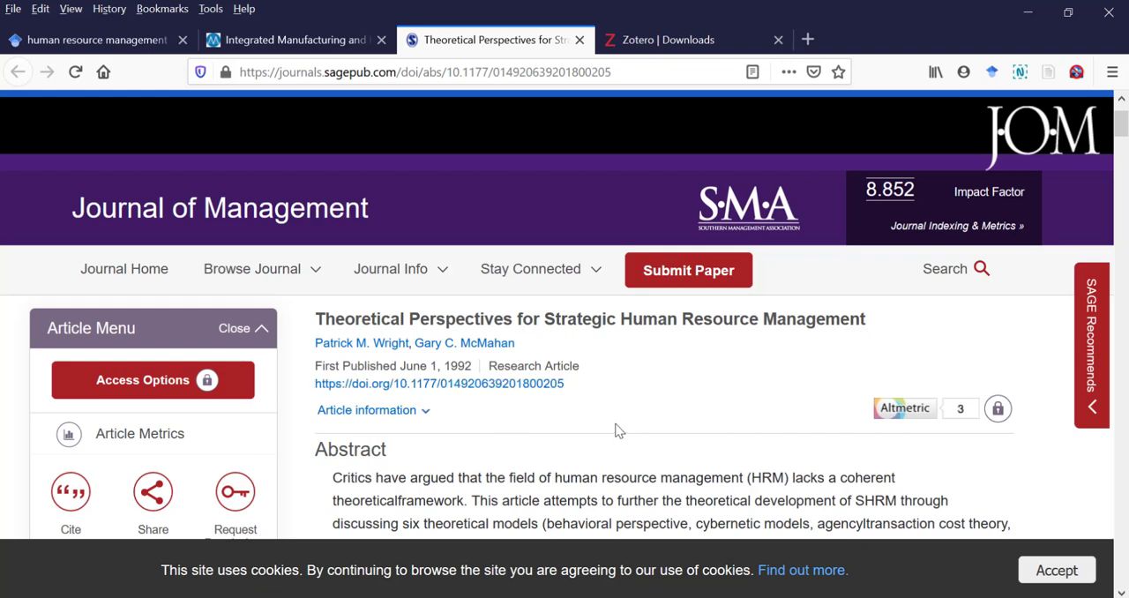
{"action": "right_click", "coordinate": [509, 388]}
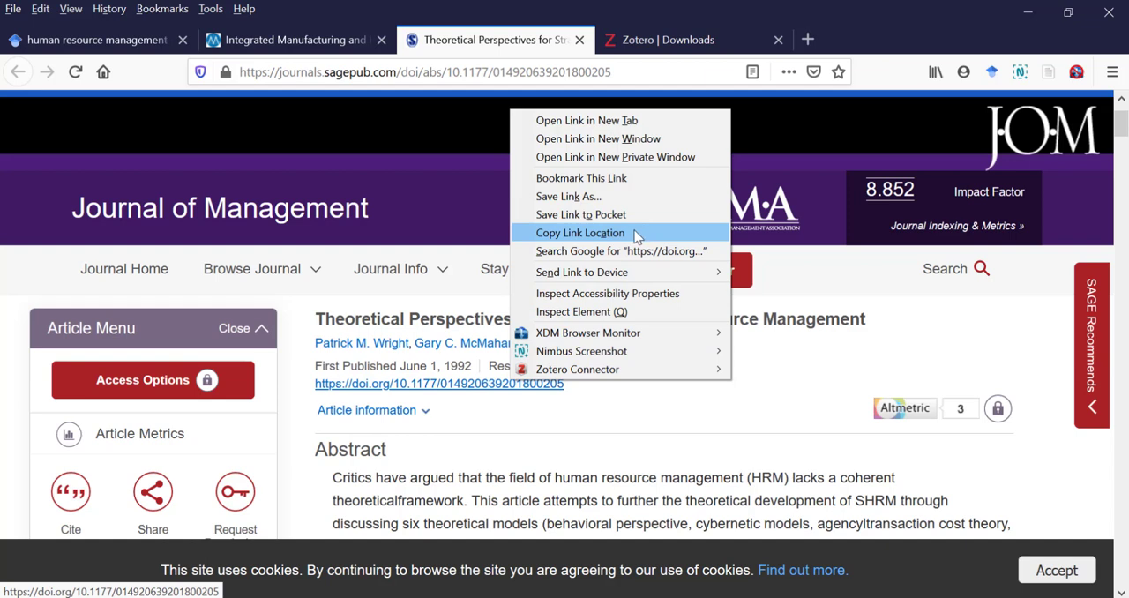
{"action": "left_click", "coordinate": [632, 452]}
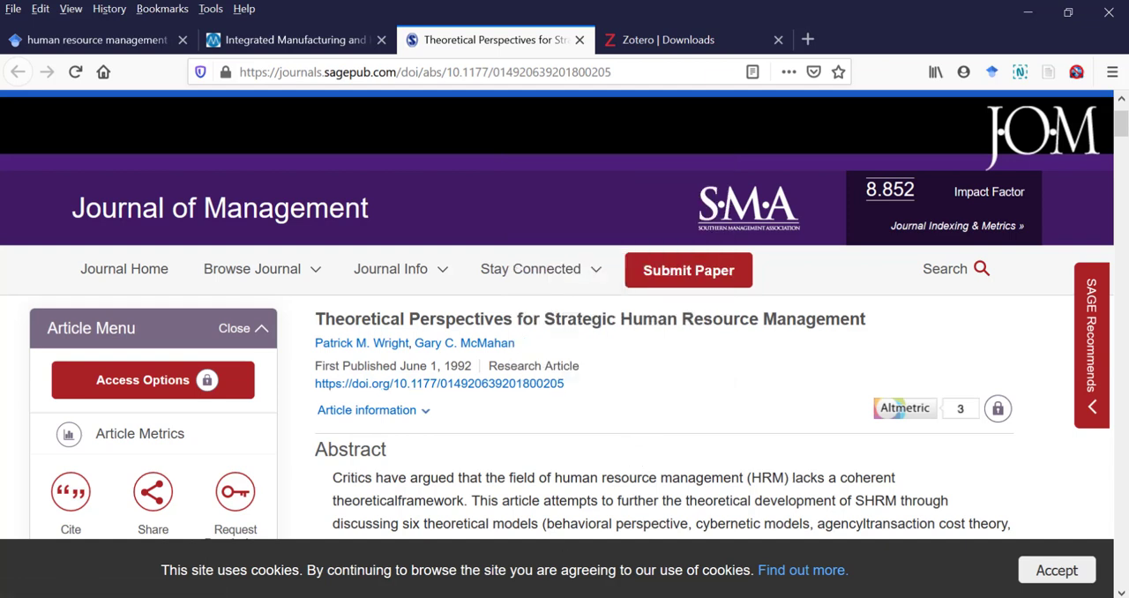
{"action": "left_click", "coordinate": [546, 597]}
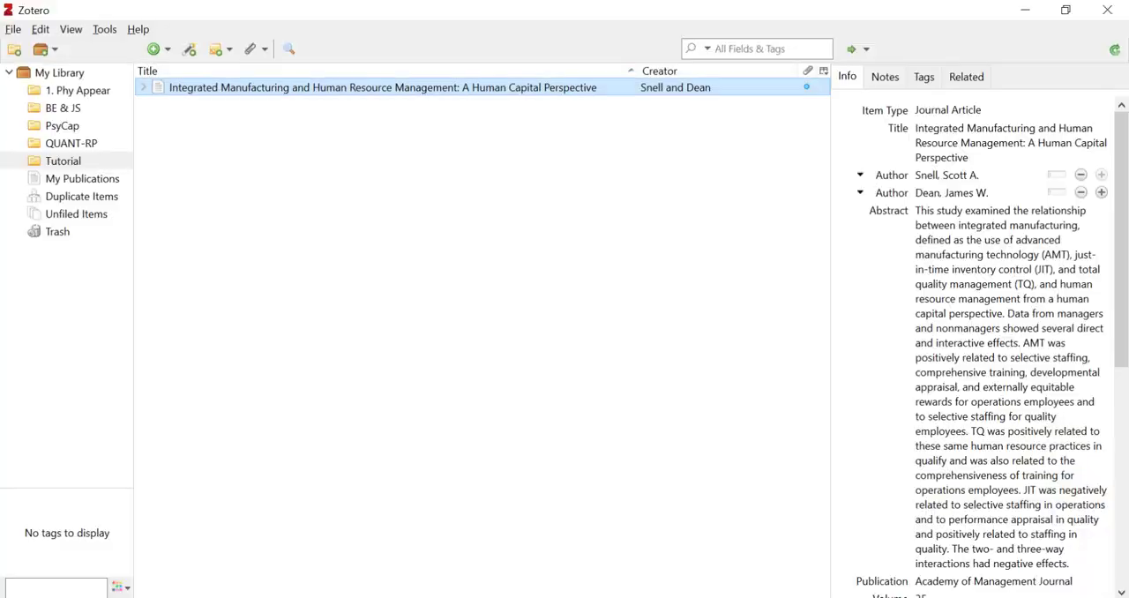
{"action": "left_click", "coordinate": [189, 51]}
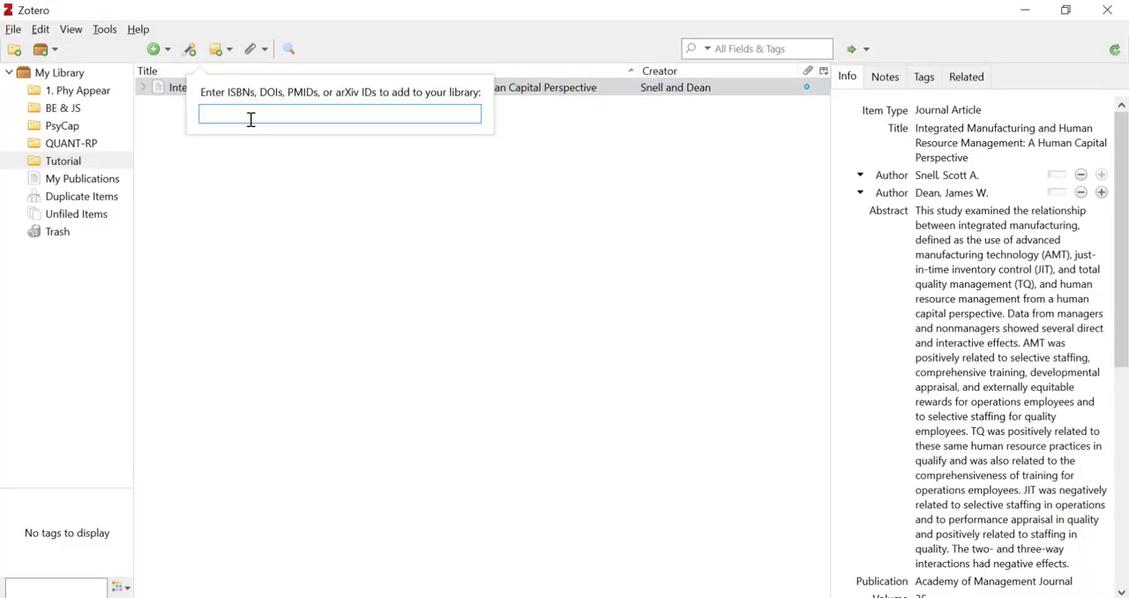
{"action": "key", "text": "ctrl+v"}
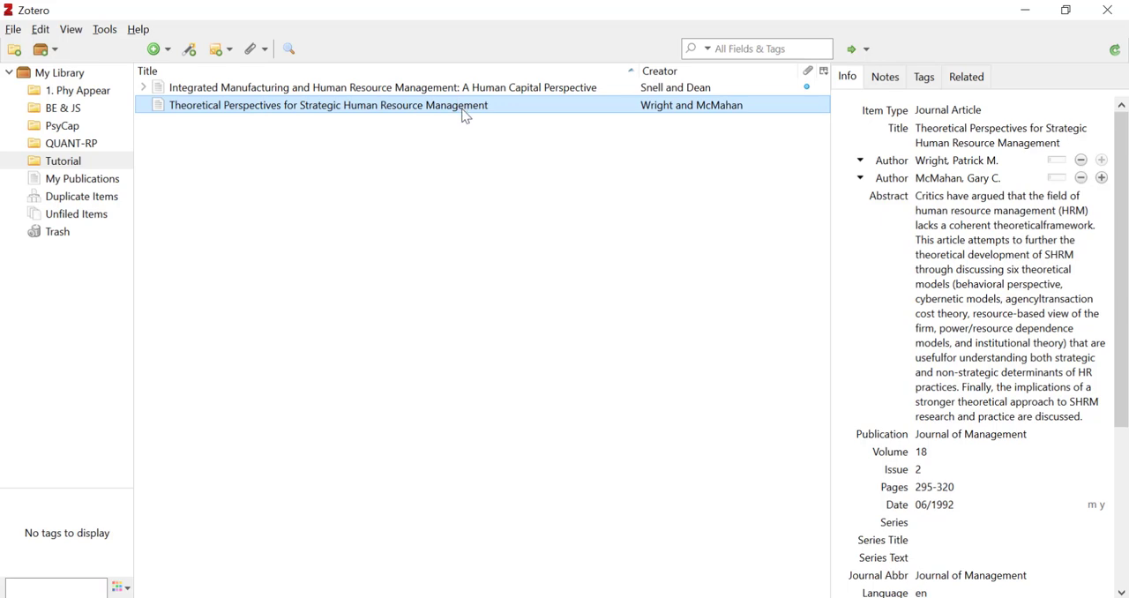
{"action": "left_click", "coordinate": [970, 278]}
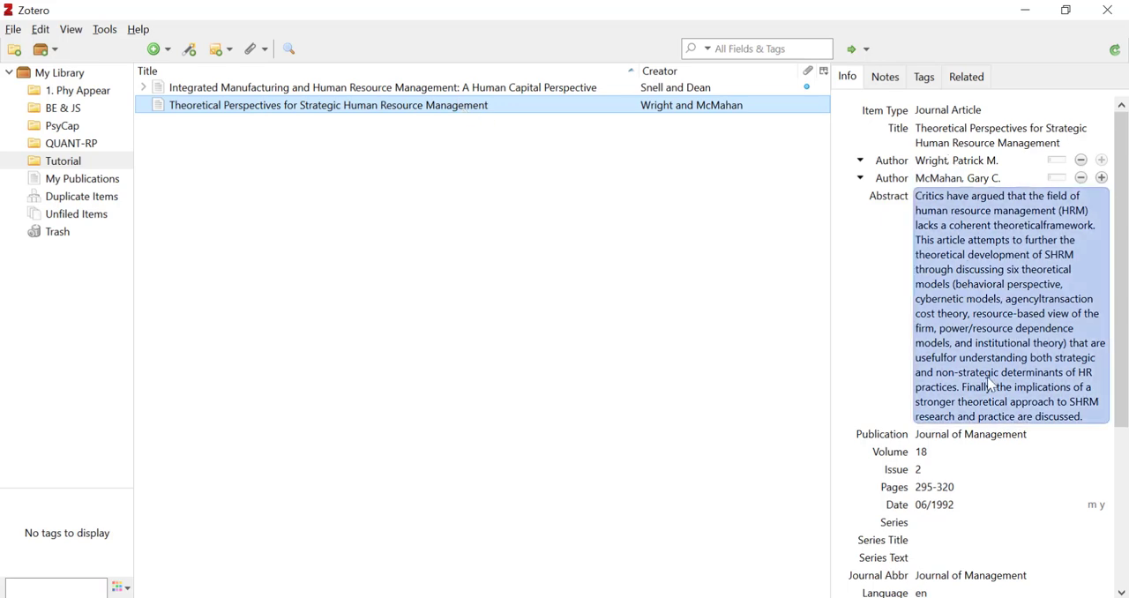
{"action": "scroll", "coordinate": [968, 275], "scroll_direction": "down", "scroll_amount": 3}
{"action": "scroll", "coordinate": [970, 277], "scroll_direction": "up", "scroll_amount": 3}
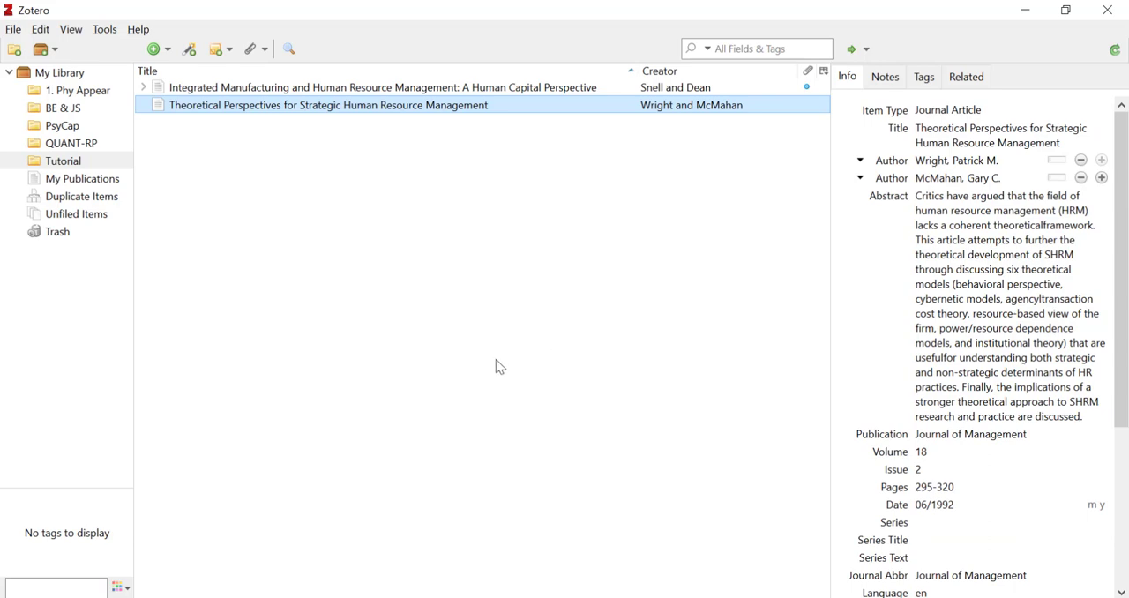
- From Google Scholar in Firefox, import the RefMan citation of "Systematic literature review on sustainable human resource management" into Tutorial and view it in Zotero
{"action": "key", "text": "alt+Tab"}
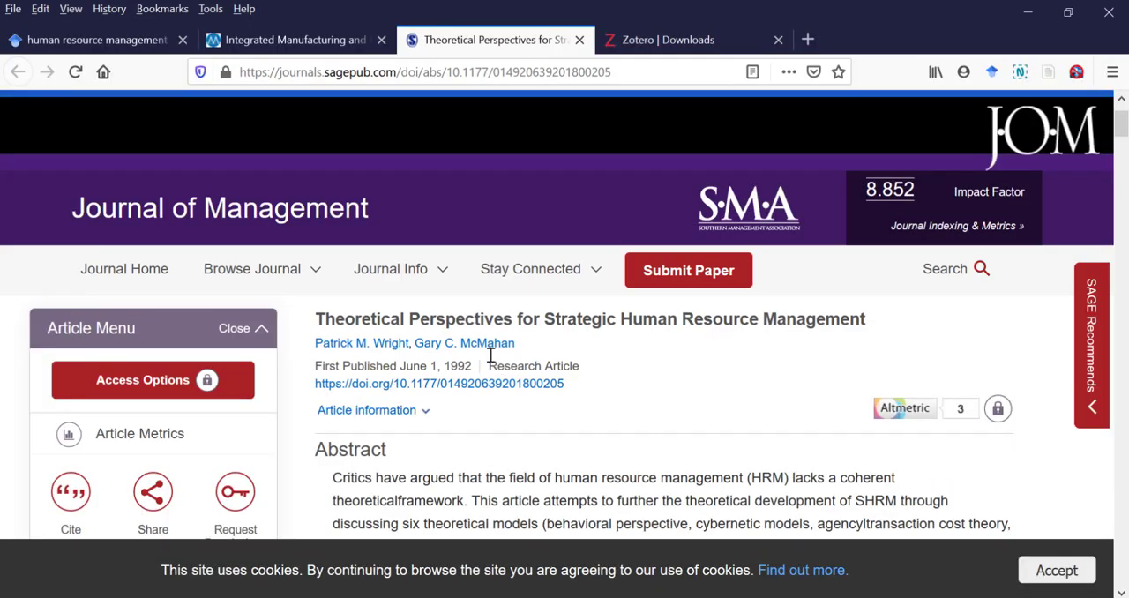
{"action": "left_click", "coordinate": [89, 44]}
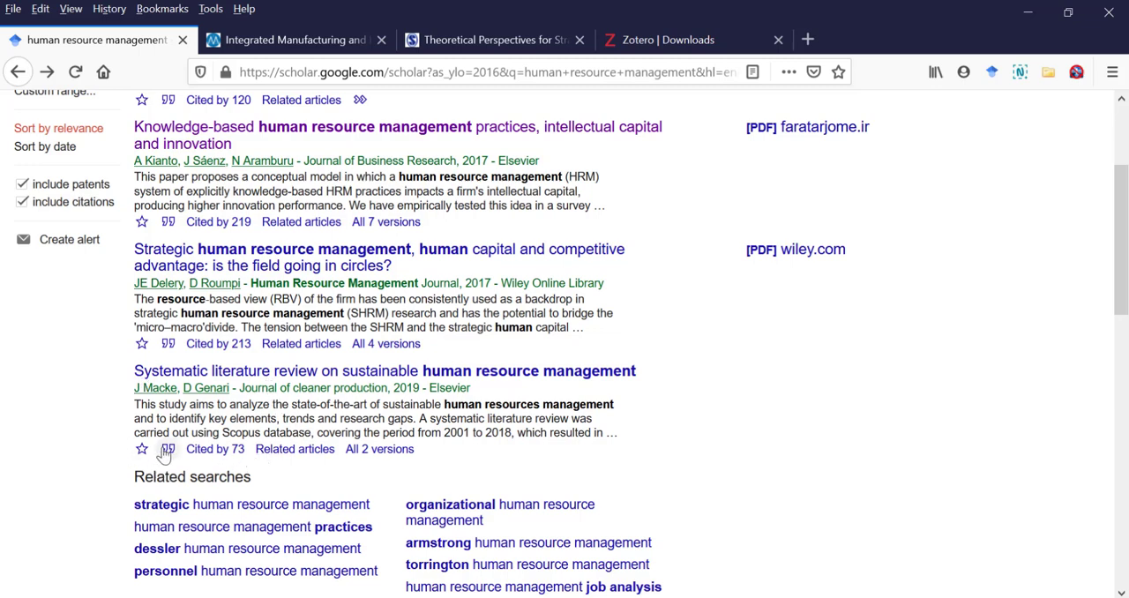
{"action": "scroll", "coordinate": [737, 383], "scroll_direction": "down", "scroll_amount": 2}
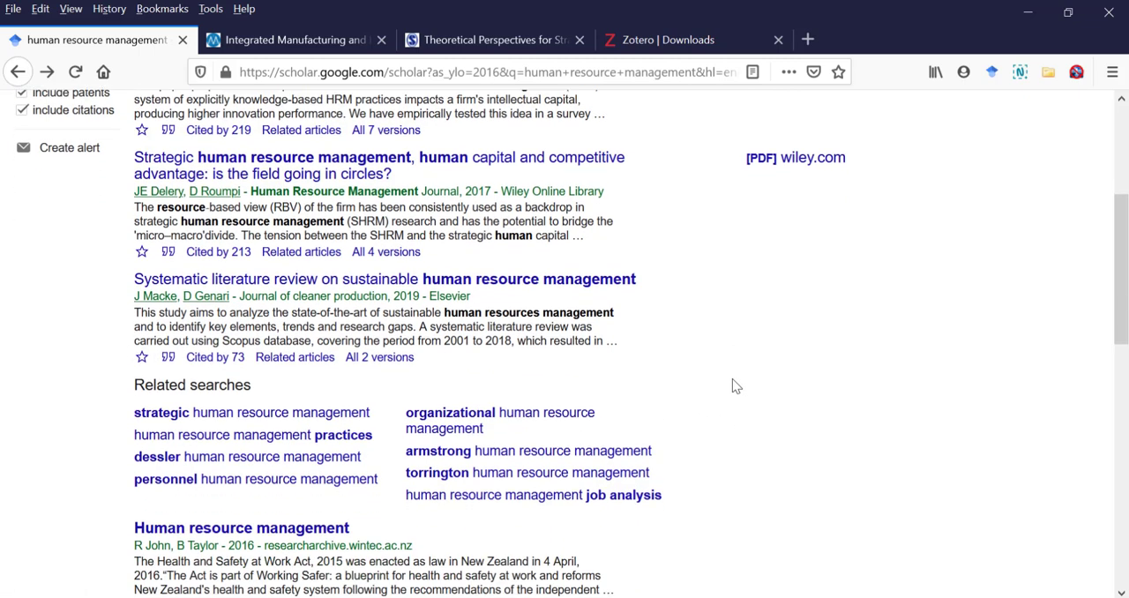
{"action": "left_click", "coordinate": [168, 357]}
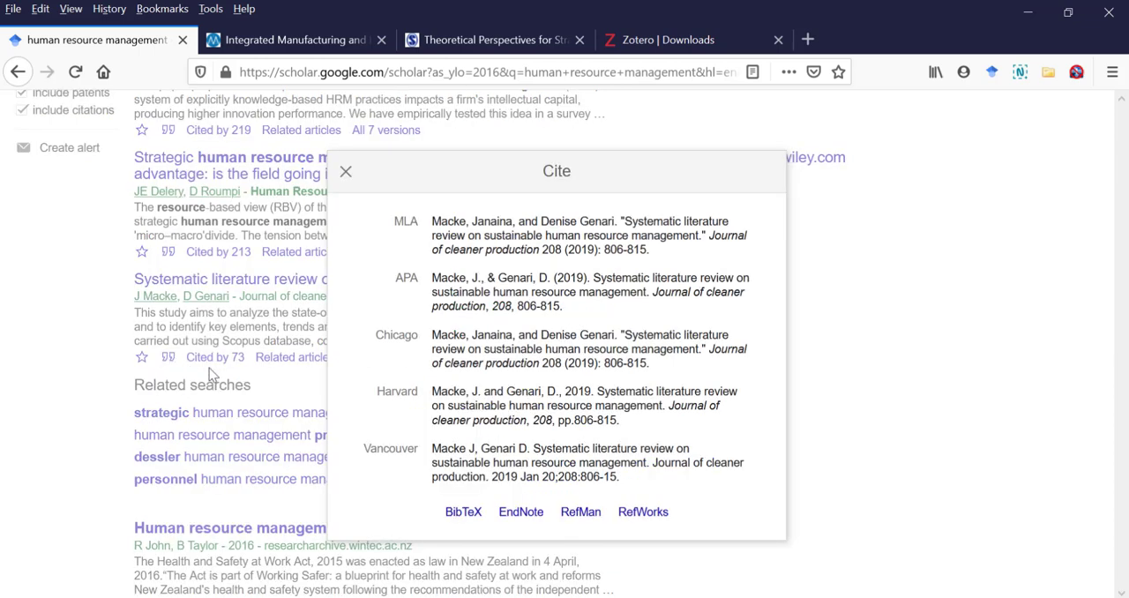
{"action": "left_click", "coordinate": [581, 524]}
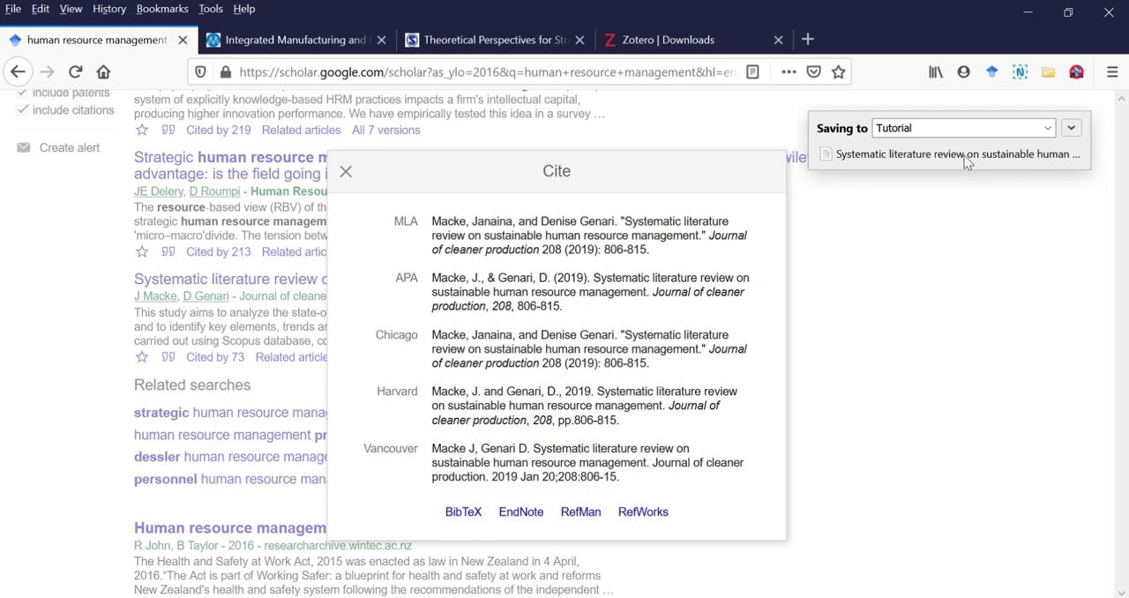
{"action": "key", "text": "alt+Tab"}
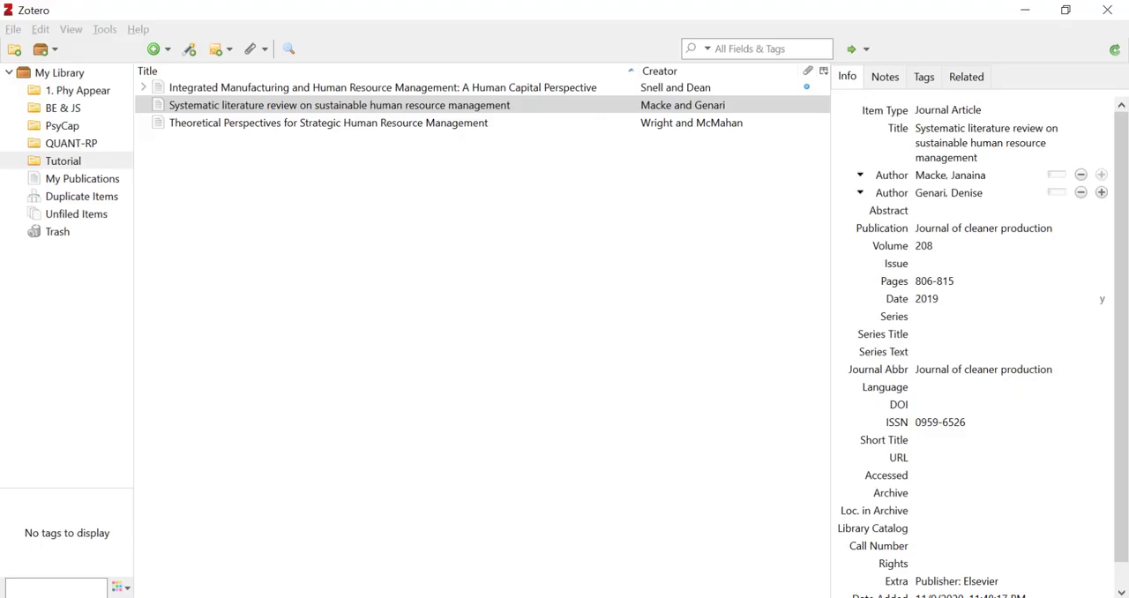